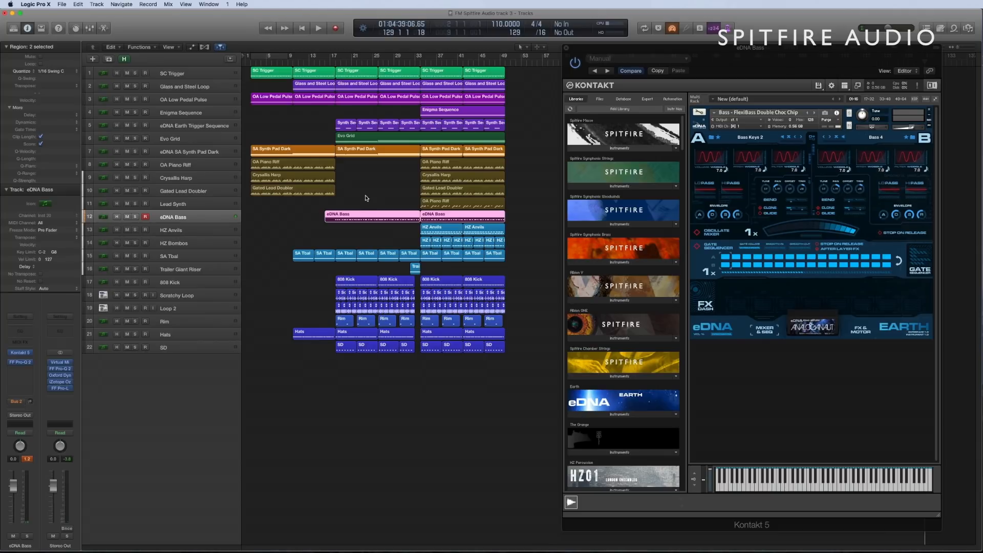
Step: Open the first eDNA Bass region in the Piano Roll with its modulation data visible, and close the instrument window
click(366, 217)
double_click(366, 219)
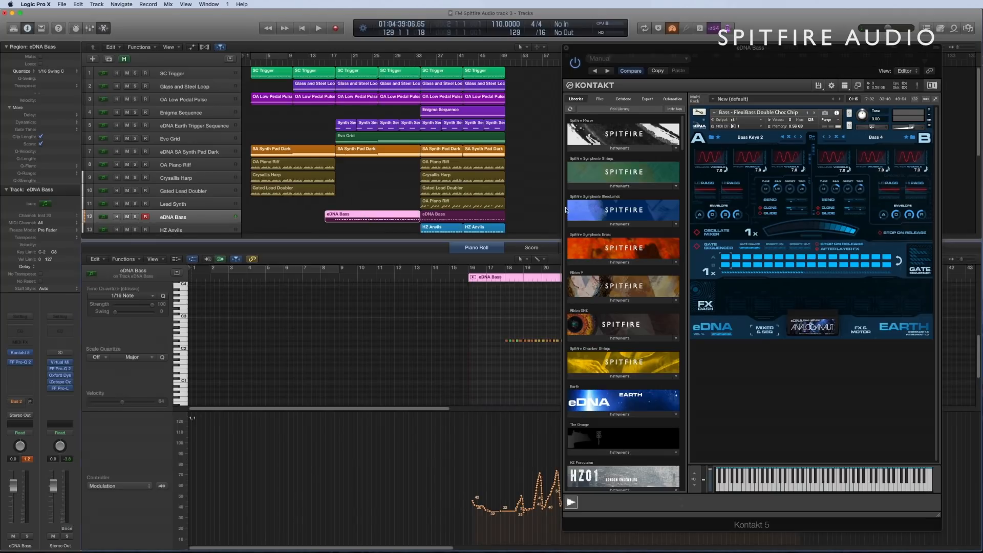
click(566, 48)
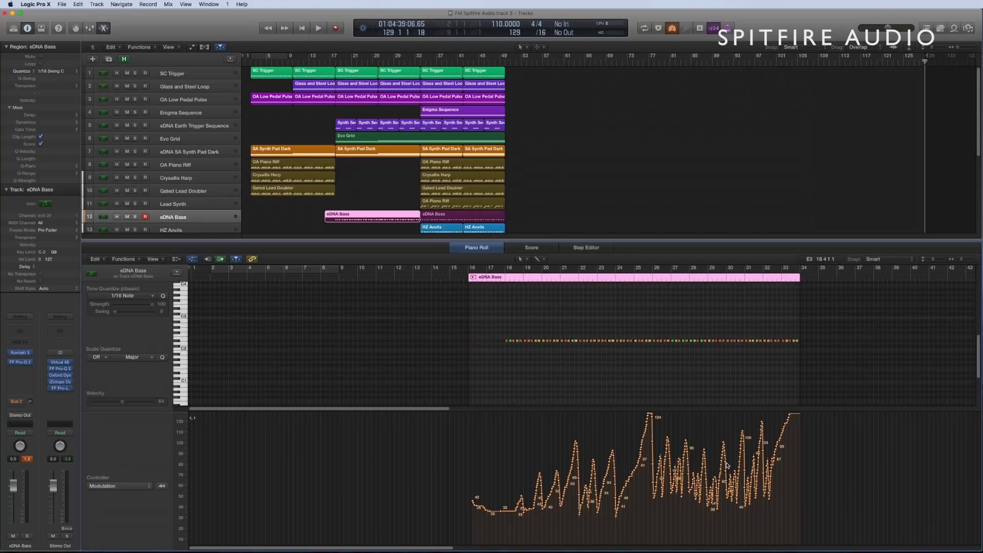
Step: Place the playhead near bar 17, solo the eDNA Bass region and play it
click(328, 61)
key(ctrl+s)
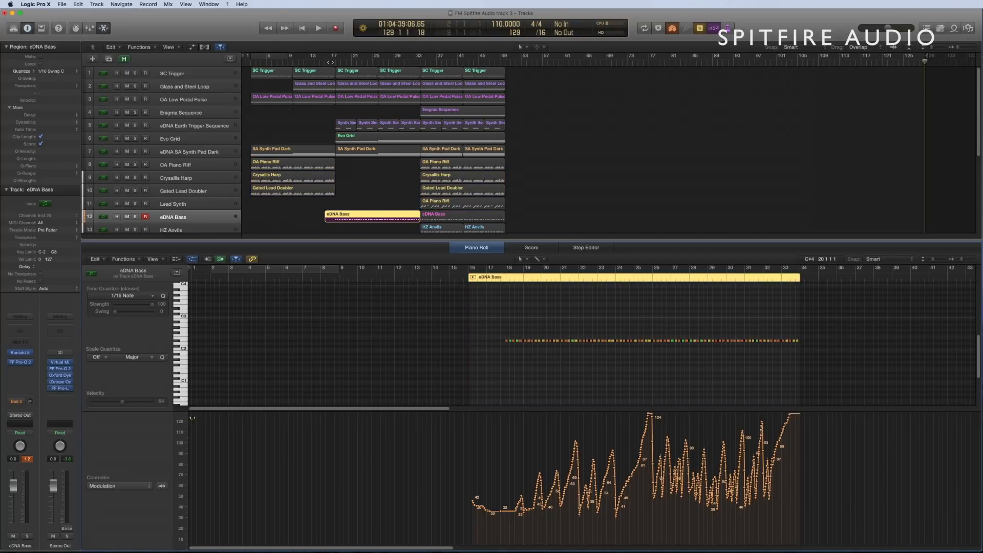
key(space)
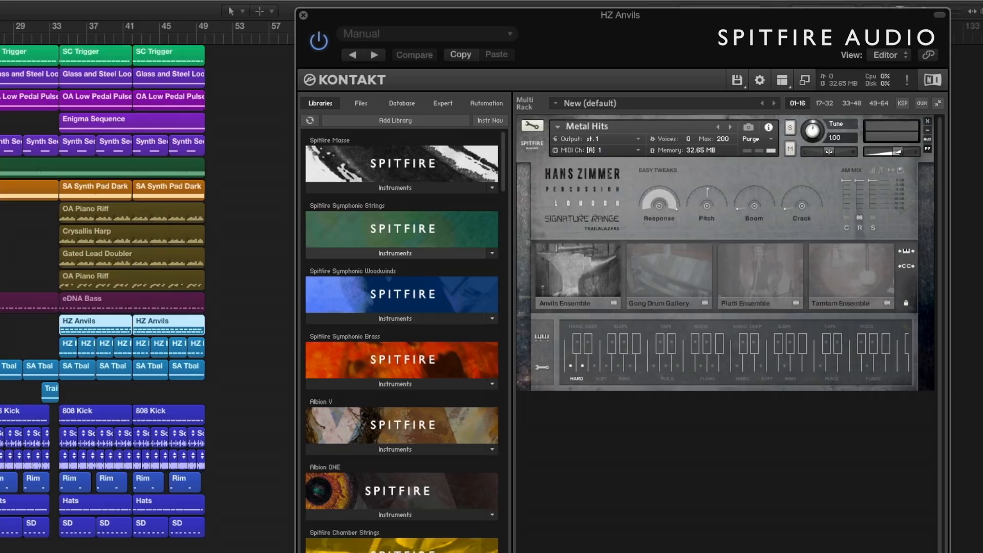
Step: Solo the two HZ Anvils regions and play them
key(ctrl+s)
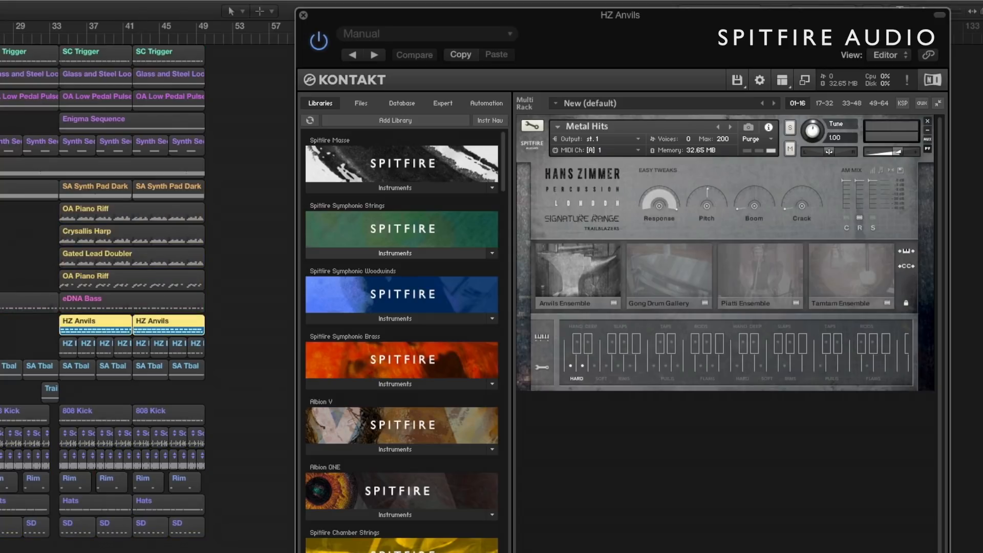
key(space)
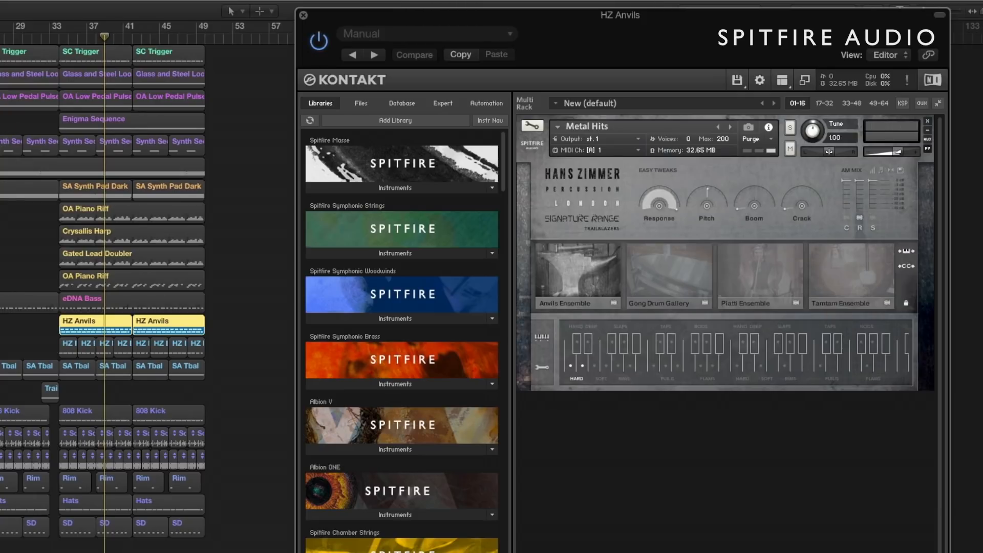
Step: Select the HZ Bombos regions and look through the Exotic Hits drums from Boobams to Tombeks, returning to Bombos
click(123, 344)
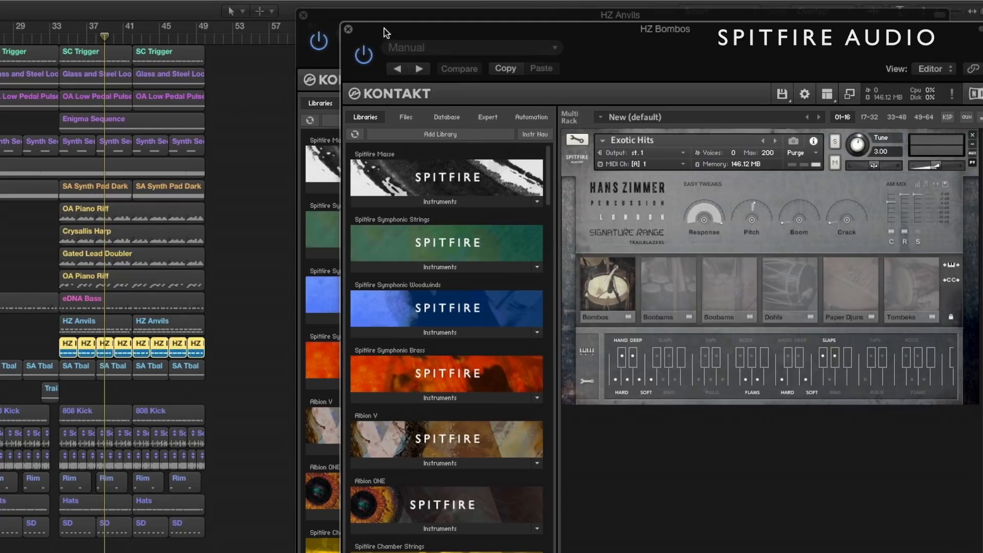
drag(384, 29, 348, 13)
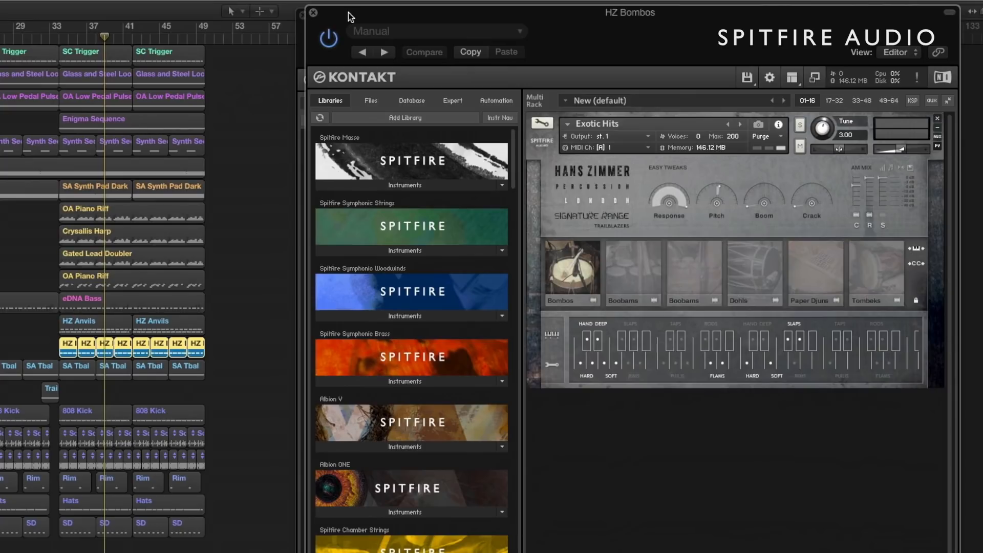
click(637, 276)
click(705, 267)
click(757, 266)
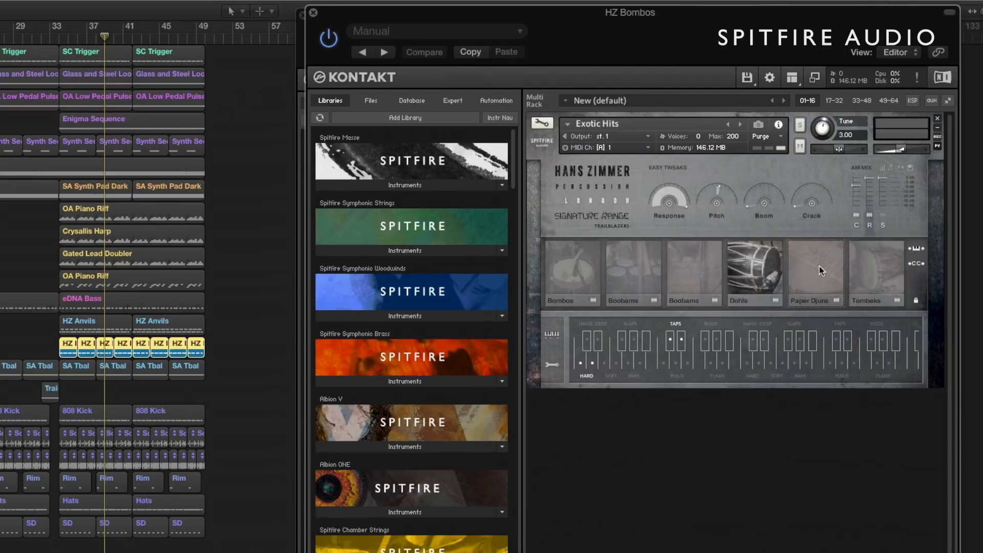
click(822, 262)
click(885, 262)
click(571, 268)
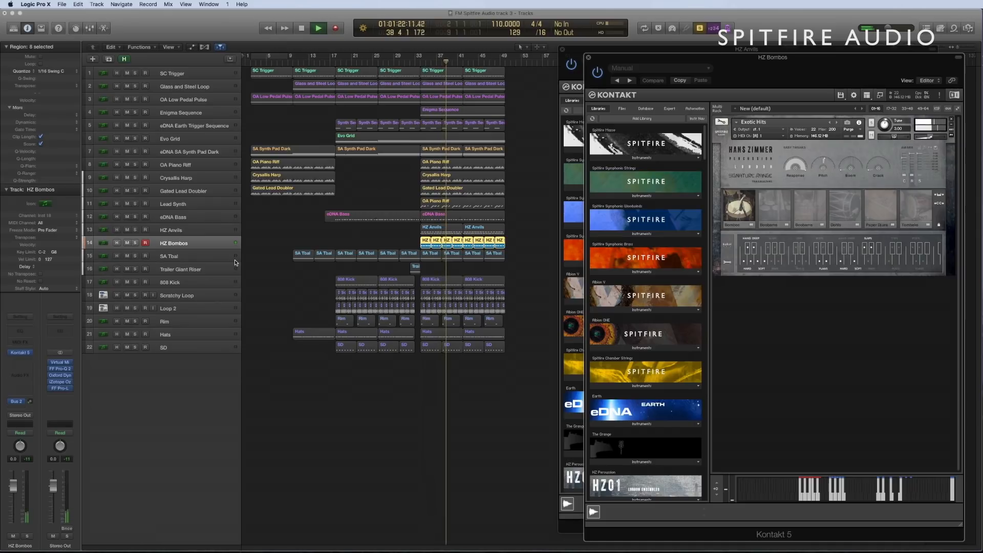
Step: Play the first HZ Anvils region soloed together with the first four HZ Bombos regions, and close both instrument windows
key(space)
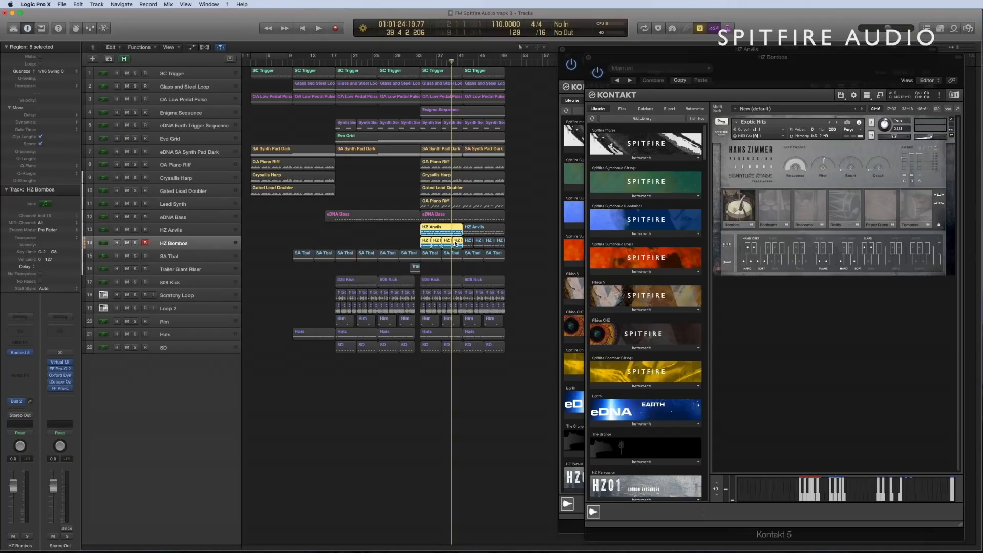
key(space)
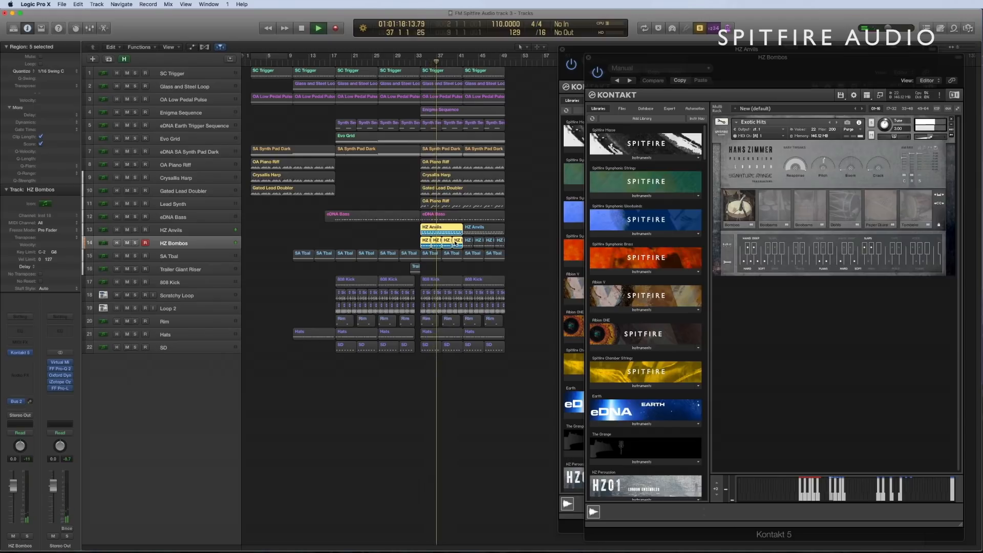
key(space)
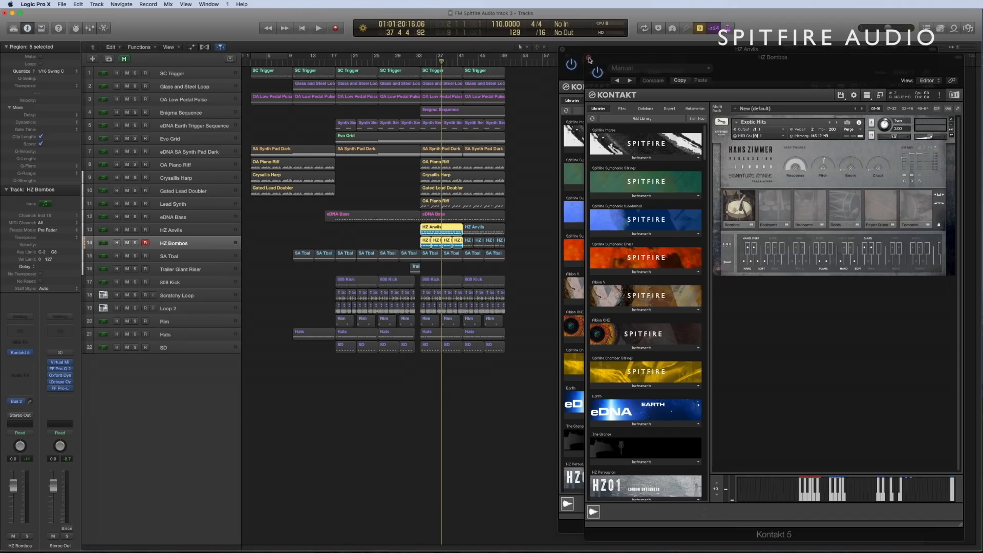
click(589, 58)
click(563, 50)
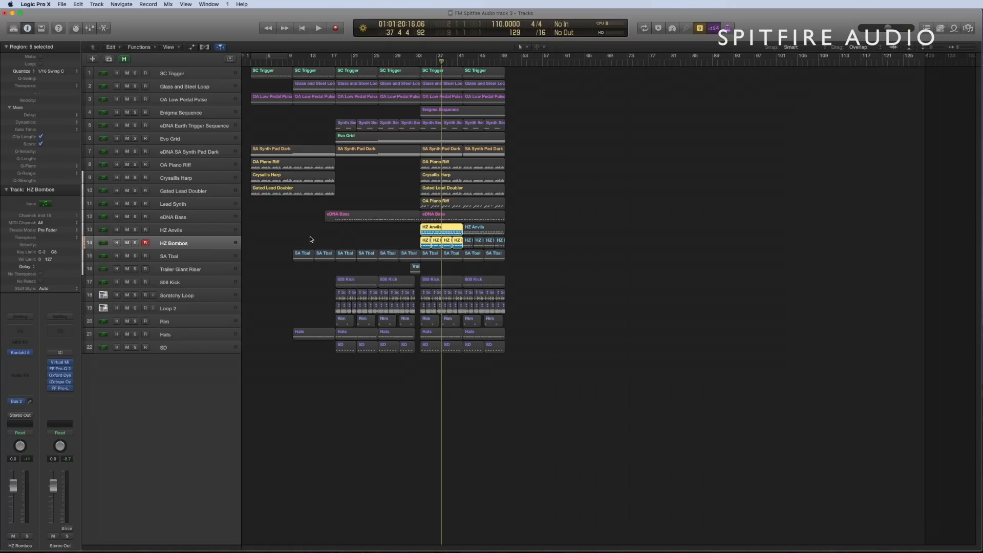
Step: Show the SA Tbal track's Kontakt instrument beside the arrangement and play its soloed regions
click(181, 256)
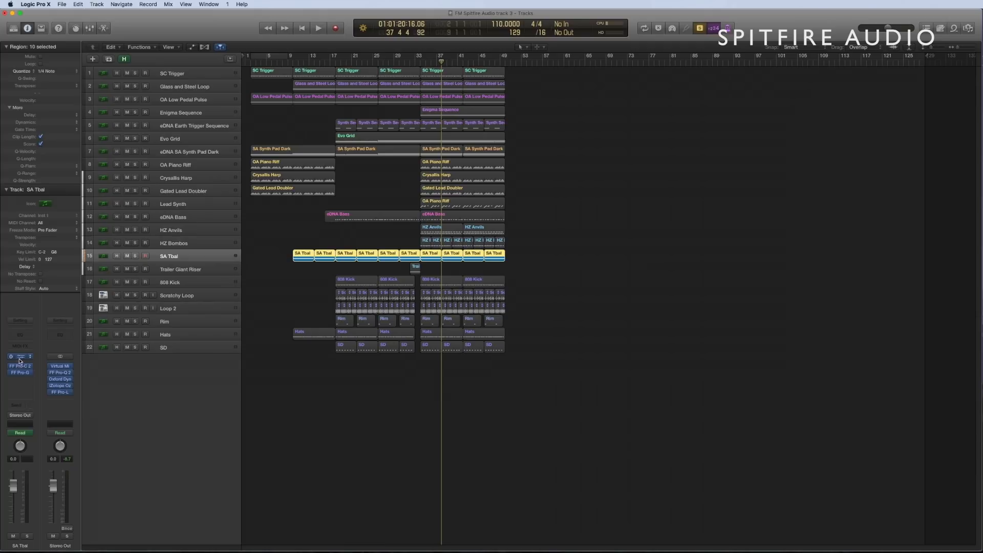
key(v)
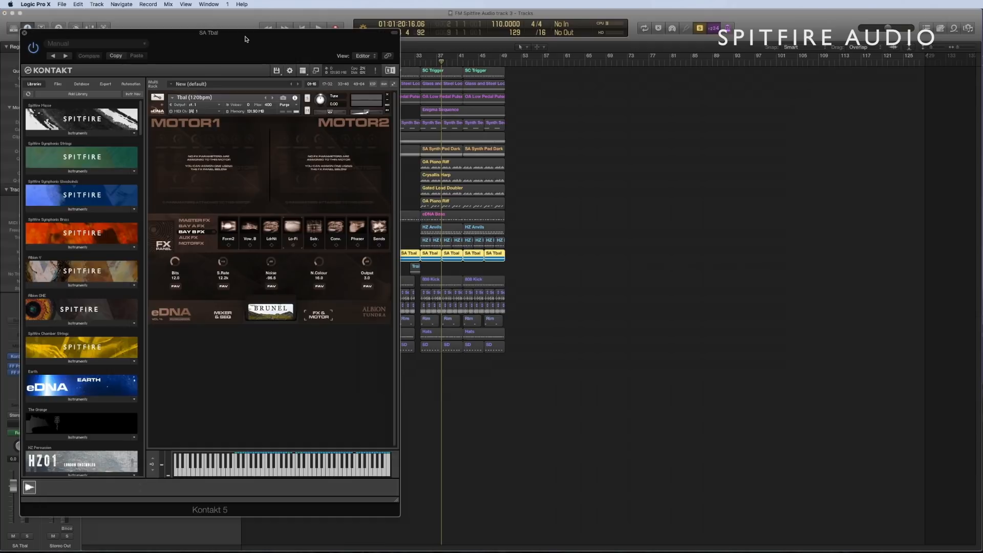
drag(165, 32, 710, 41)
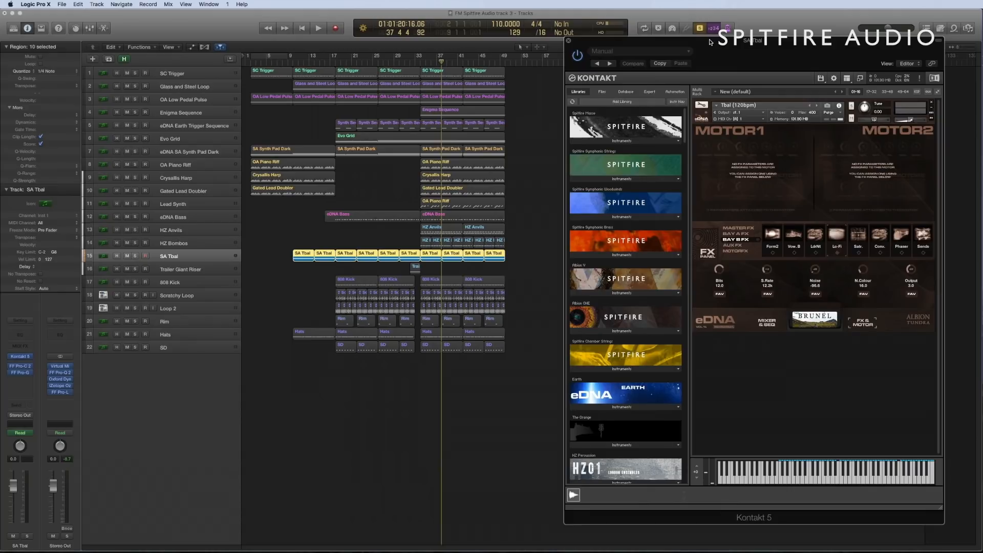
key(space)
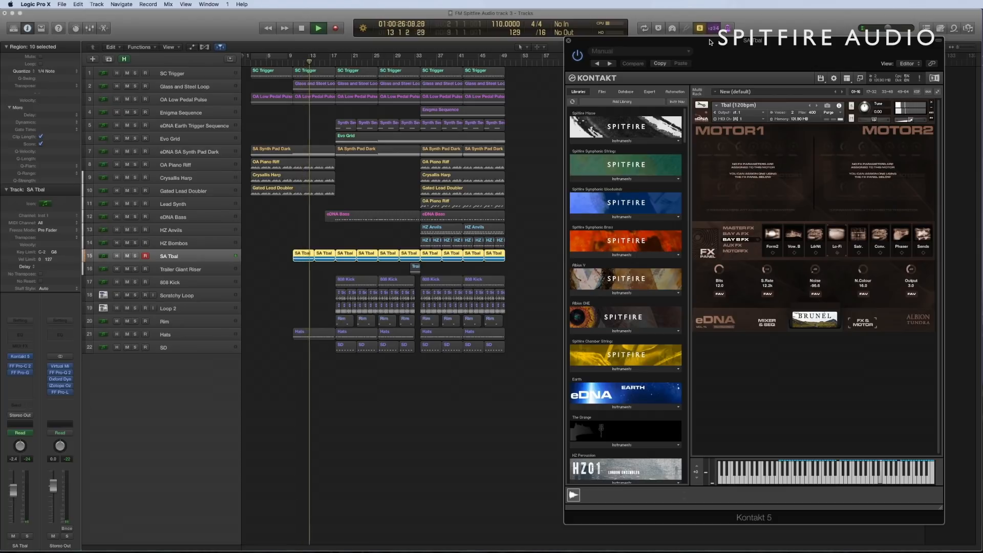
key(space)
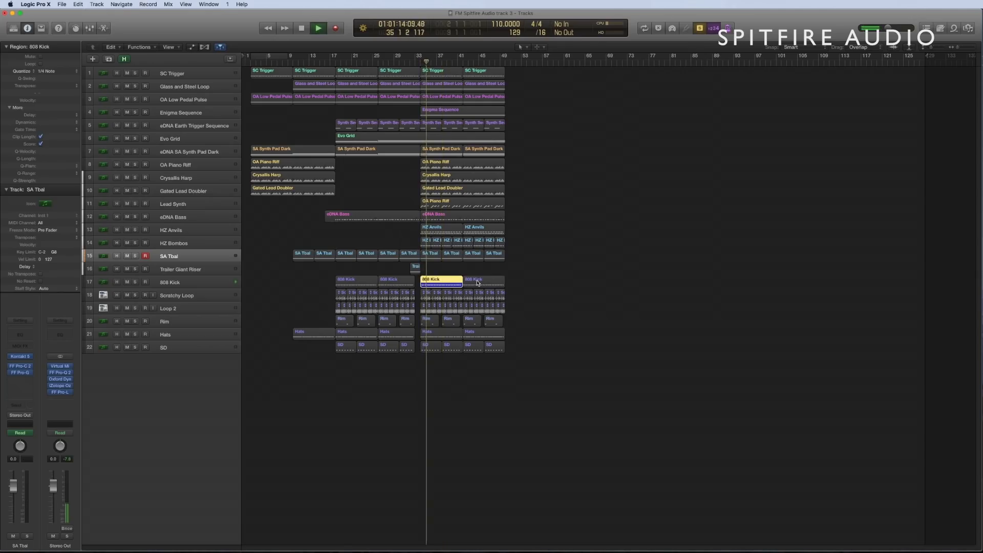
Step: Add the two Rim regions between bars 33 and 41 to the soloed 808 Kick region and play them together
key(space)
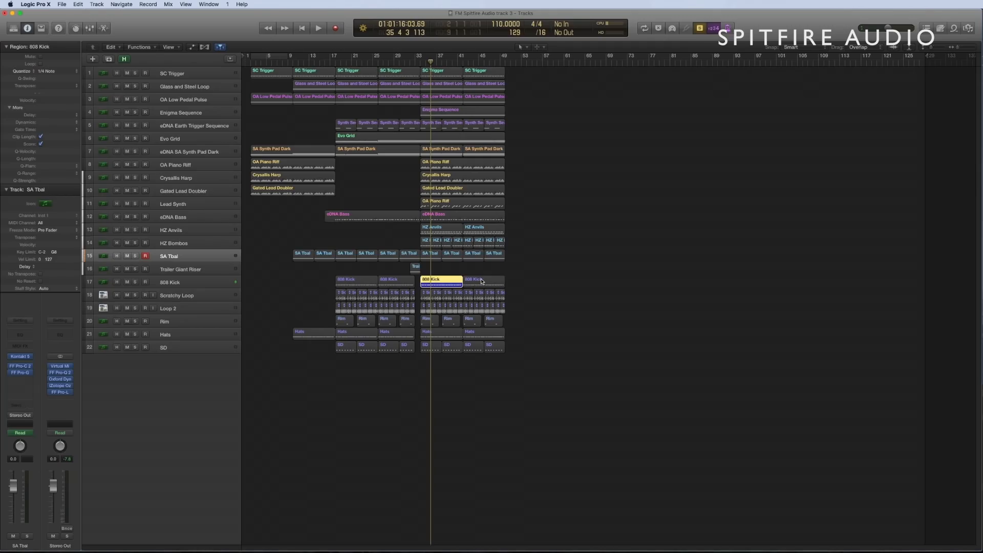
shift+click(429, 322)
shift+click(451, 322)
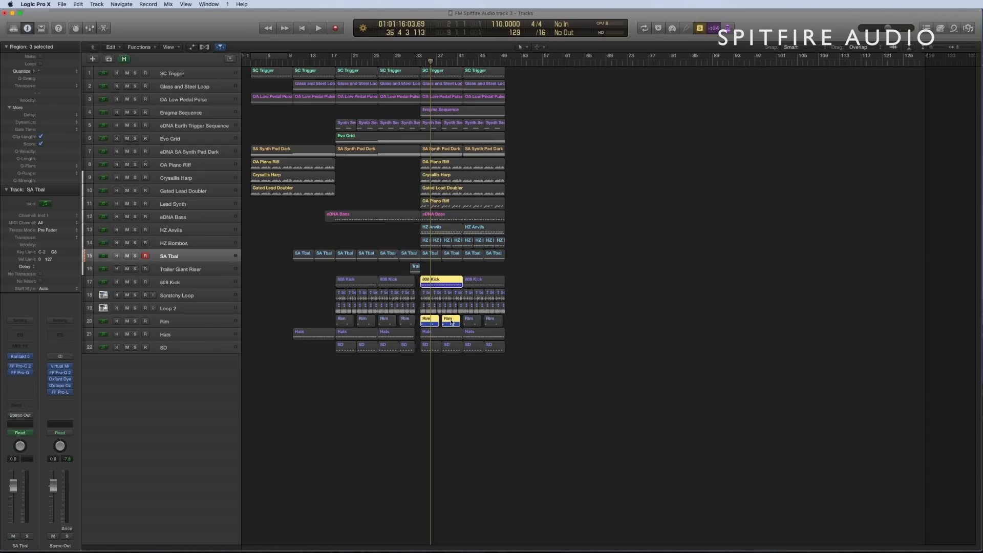
key(space)
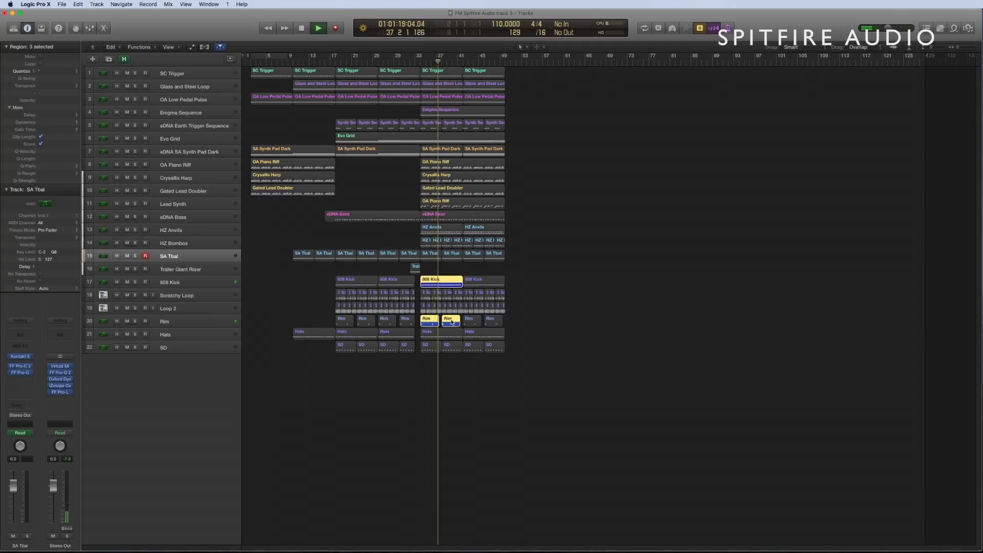
key(space)
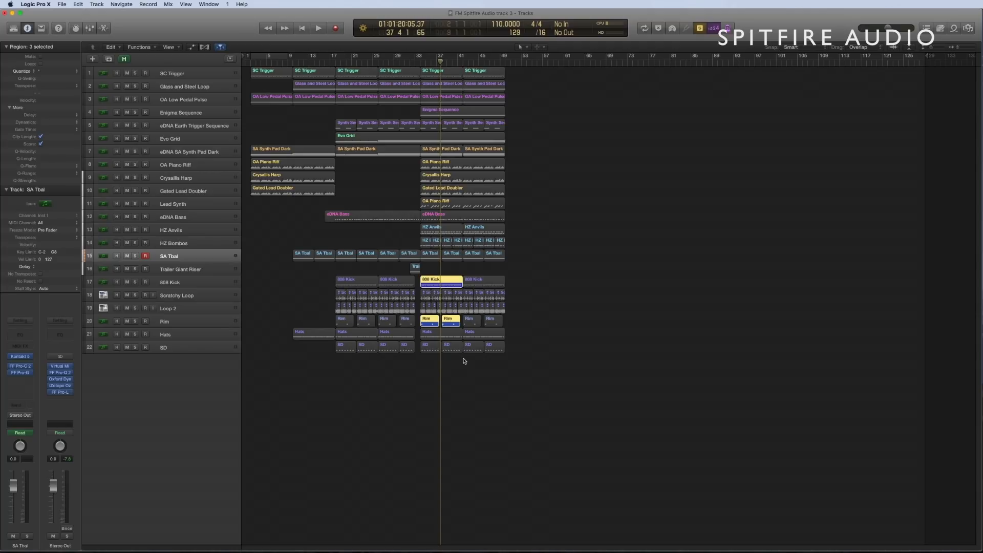
Step: Add the two SD regions between bars 33 and 41 to the soloed kick and rim regions and play the selection
drag(458, 362, 433, 355)
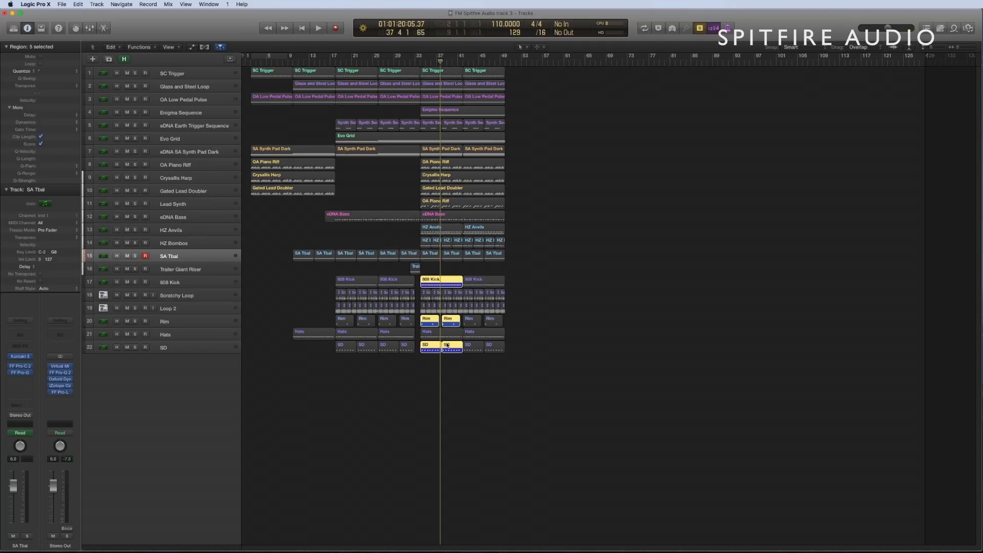
key(shift+space)
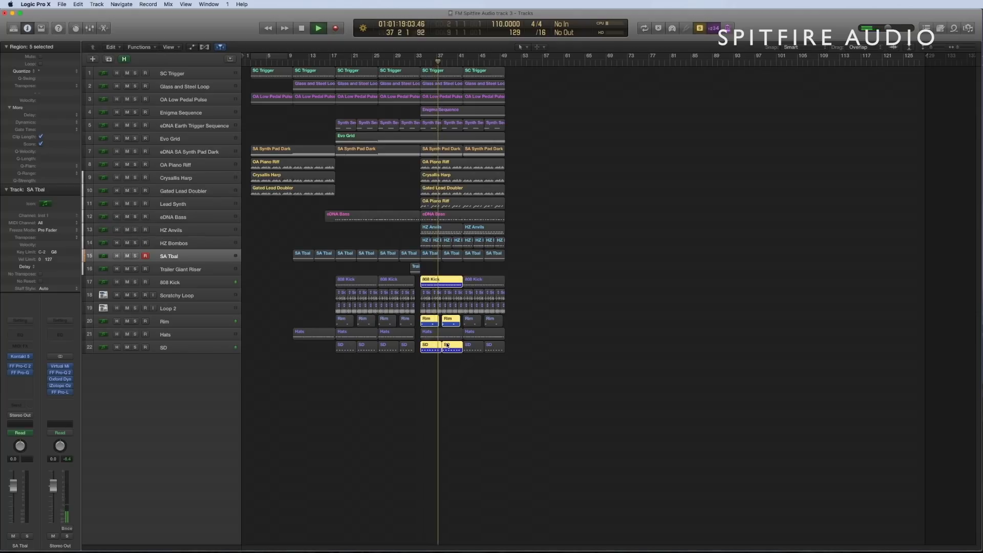
key(space)
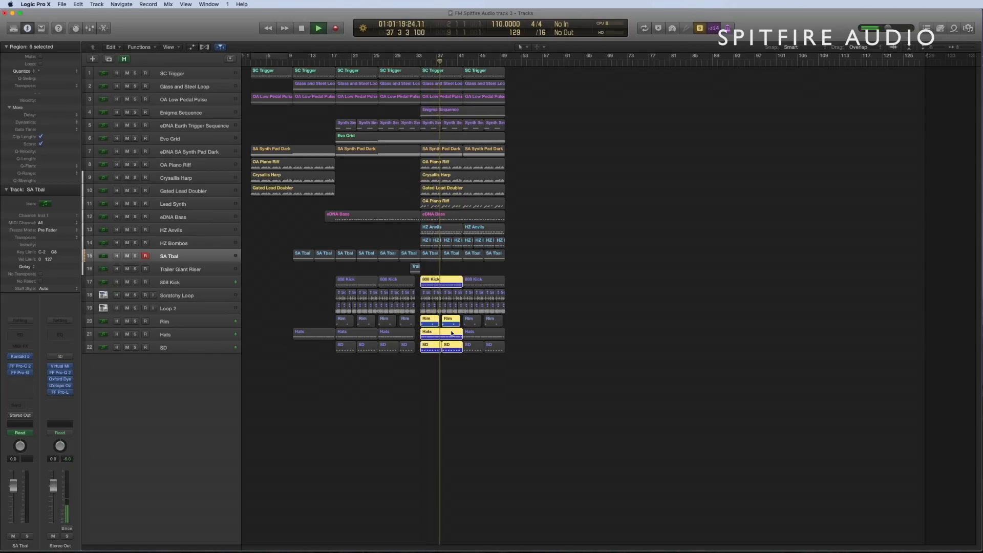
Step: Play the soloed drum regions from bar 33 with the Hats, Scratchy Loop and Loop 2 regions included
key(space)
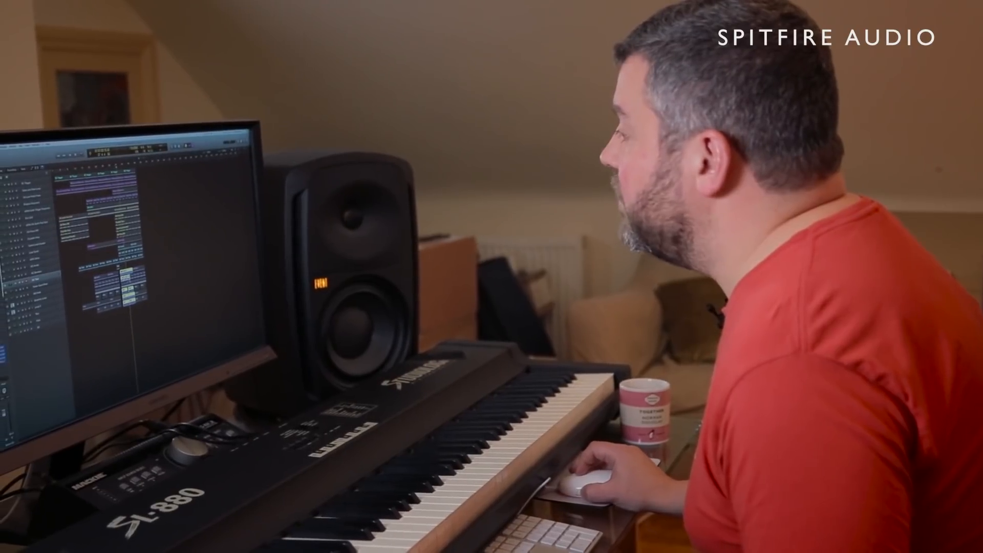
key(space)
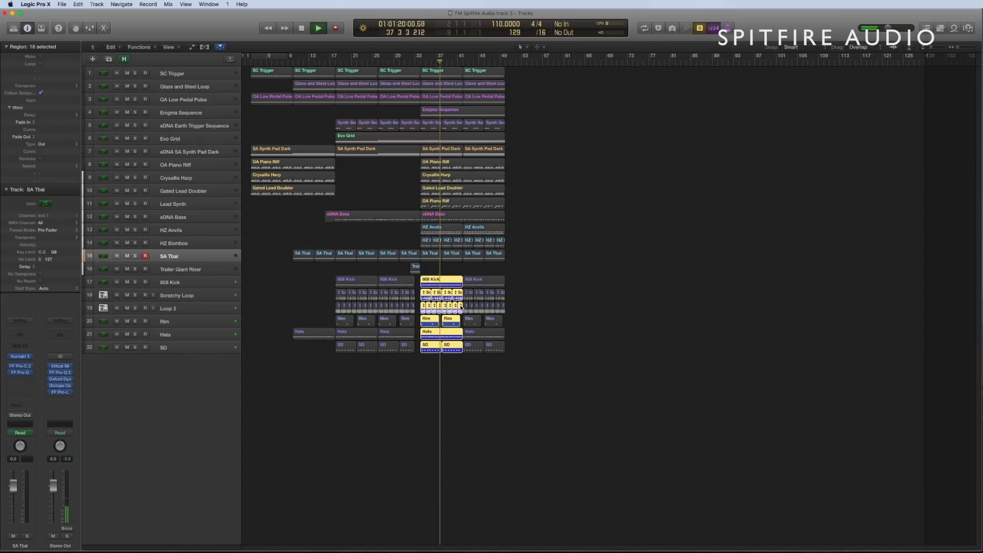
key(space)
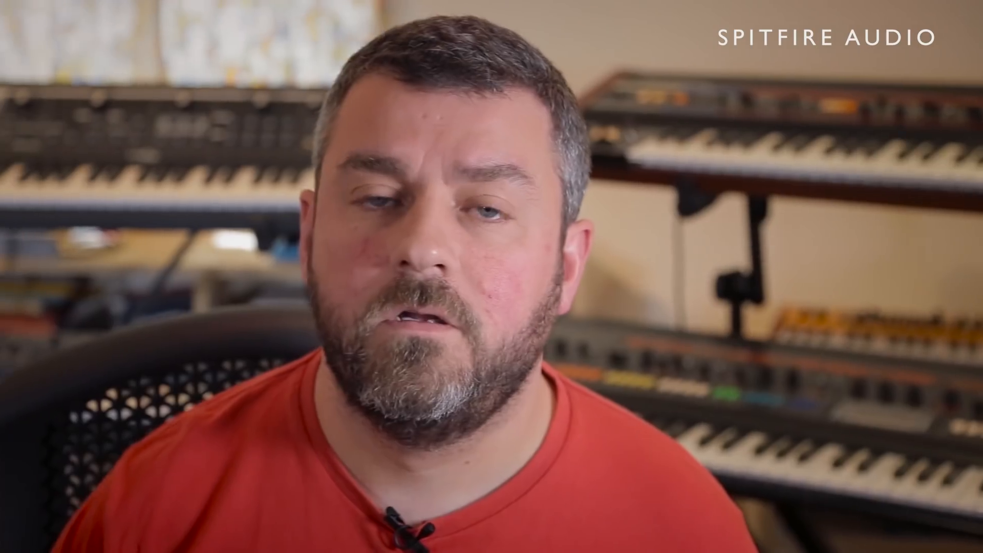